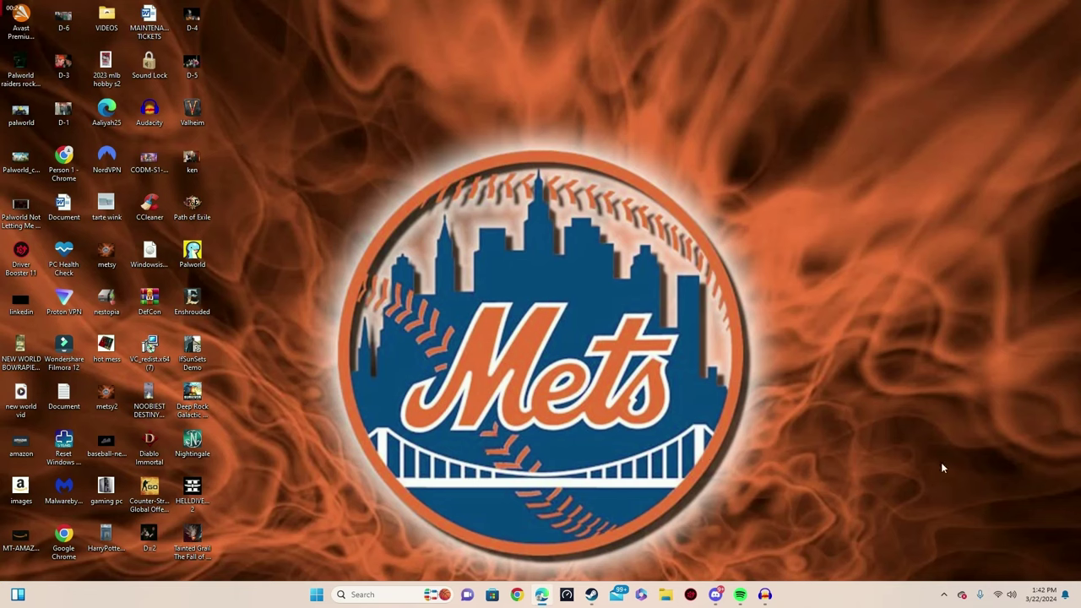
Launch the Xbox app from its pinned tile in the Windows Start menu.
{"action": "left_click", "coordinate": [317, 596]}
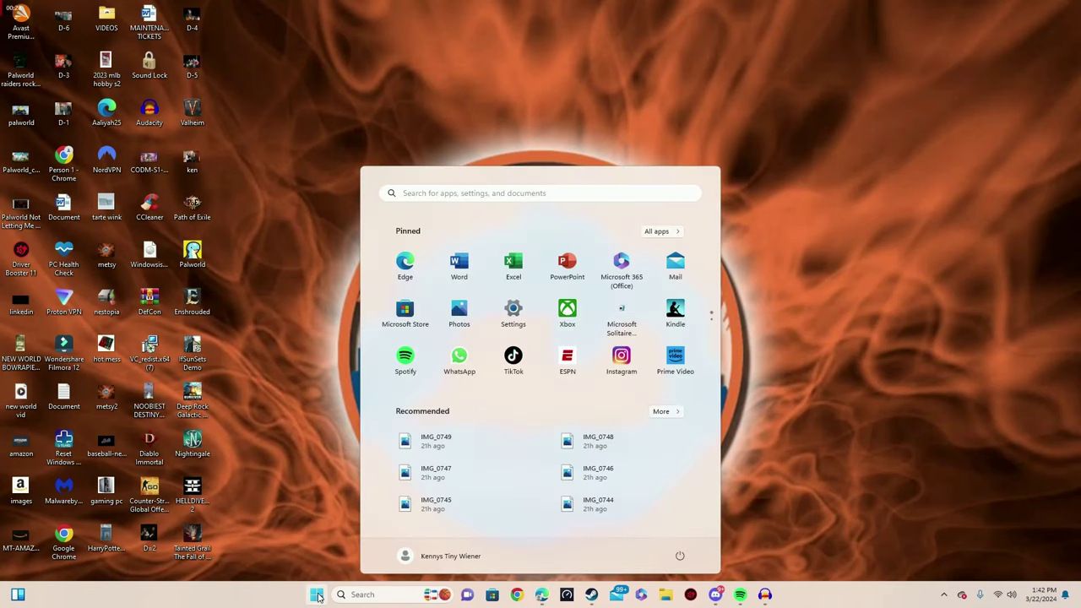
{"action": "left_click", "coordinate": [573, 327]}
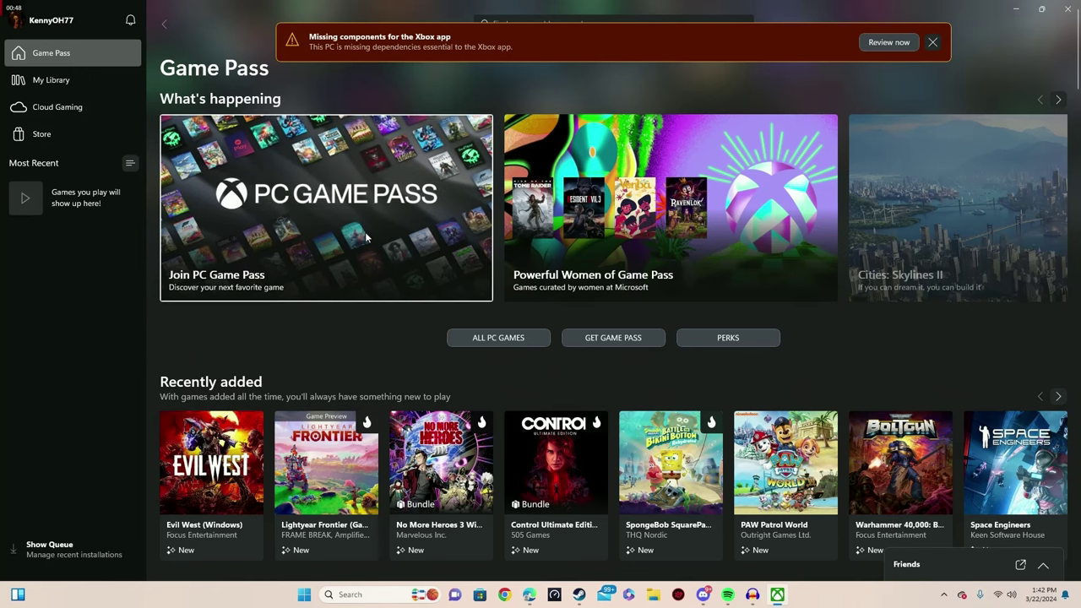
Open Join PC Game Pass to compare the $9.99 PC Game Pass and $16.99 Ultimate plans.
{"action": "left_click", "coordinate": [288, 272]}
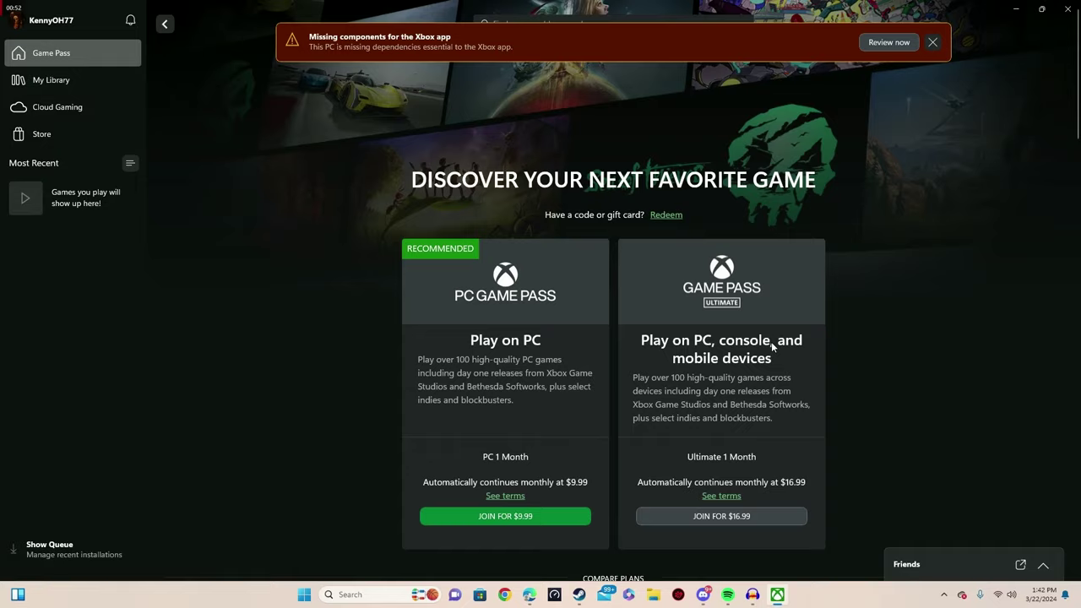
{"action": "scroll", "coordinate": [771, 341], "scroll_direction": "down", "scroll_amount": 2}
{"action": "scroll", "coordinate": [882, 269], "scroll_direction": "up", "scroll_amount": 2}
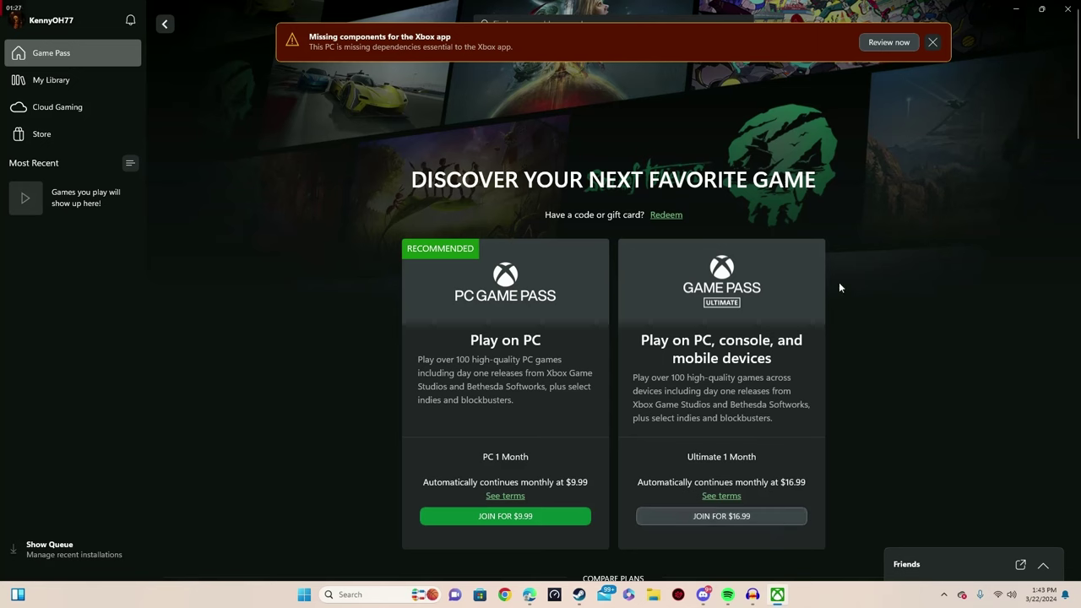
Subscribe to the $16.99 Game Pass Ultimate 1 Month plan.
{"action": "left_click", "coordinate": [722, 516]}
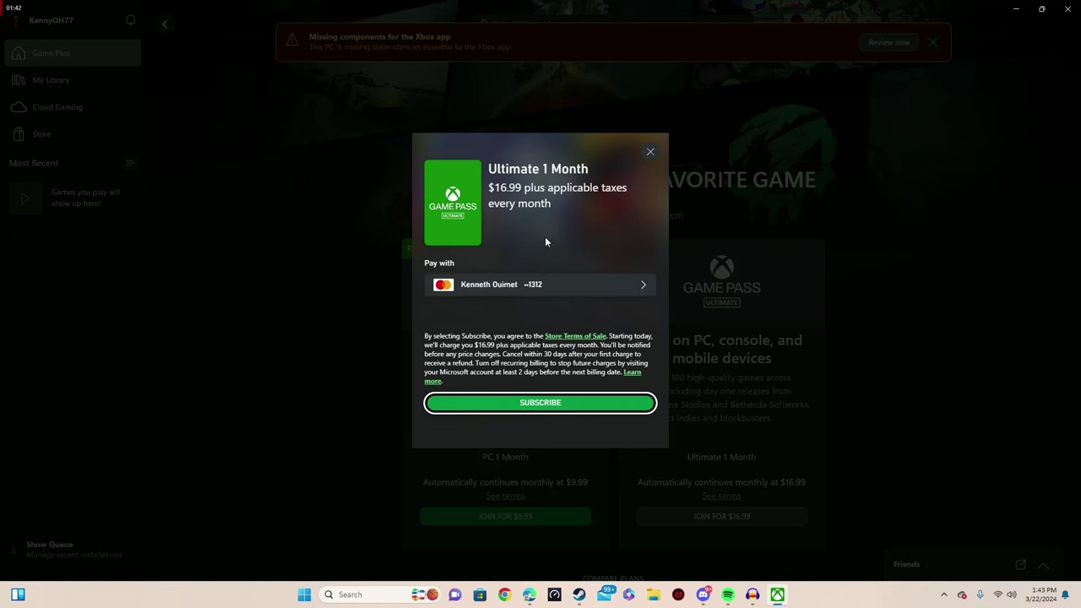
{"action": "left_click", "coordinate": [554, 403]}
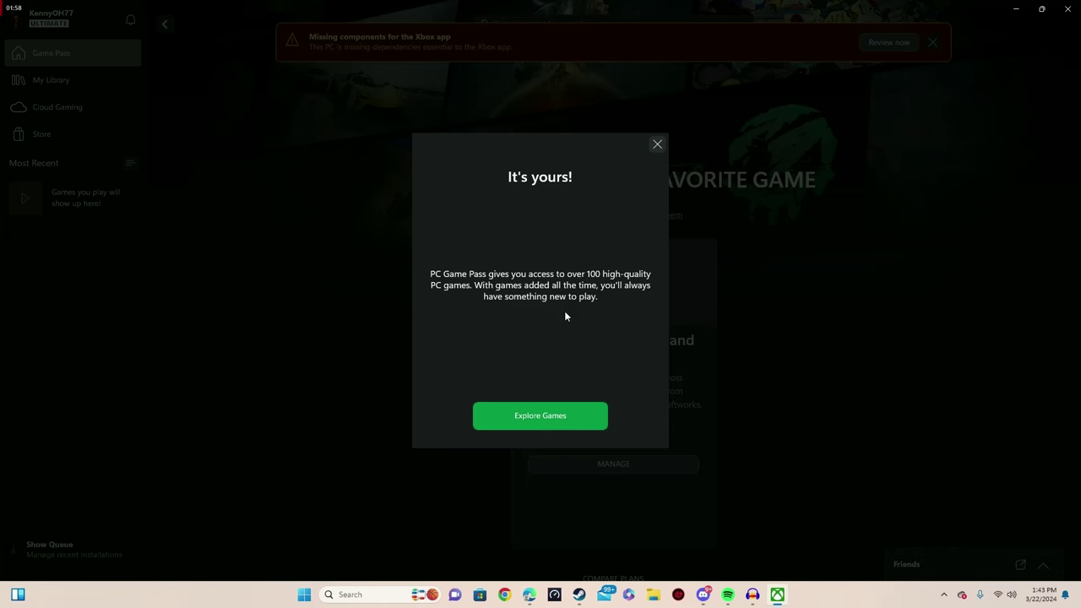
Leave the 'It's yours!' confirmation via Explore Games and browse the Game Pass page back to its top.
{"action": "left_click", "coordinate": [563, 415]}
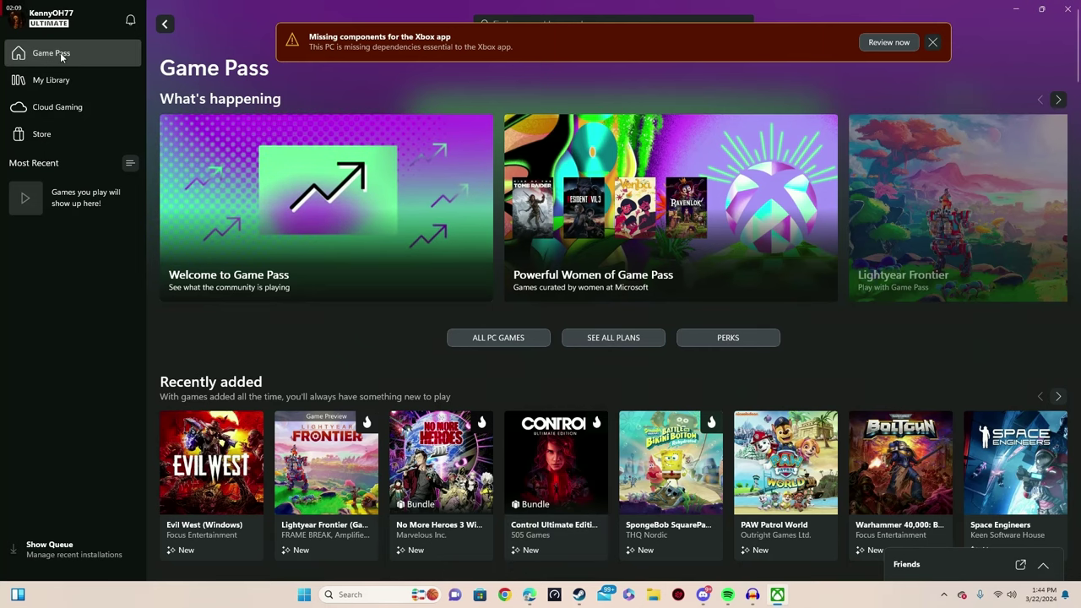
{"action": "scroll", "coordinate": [380, 211], "scroll_direction": "down", "scroll_amount": 5}
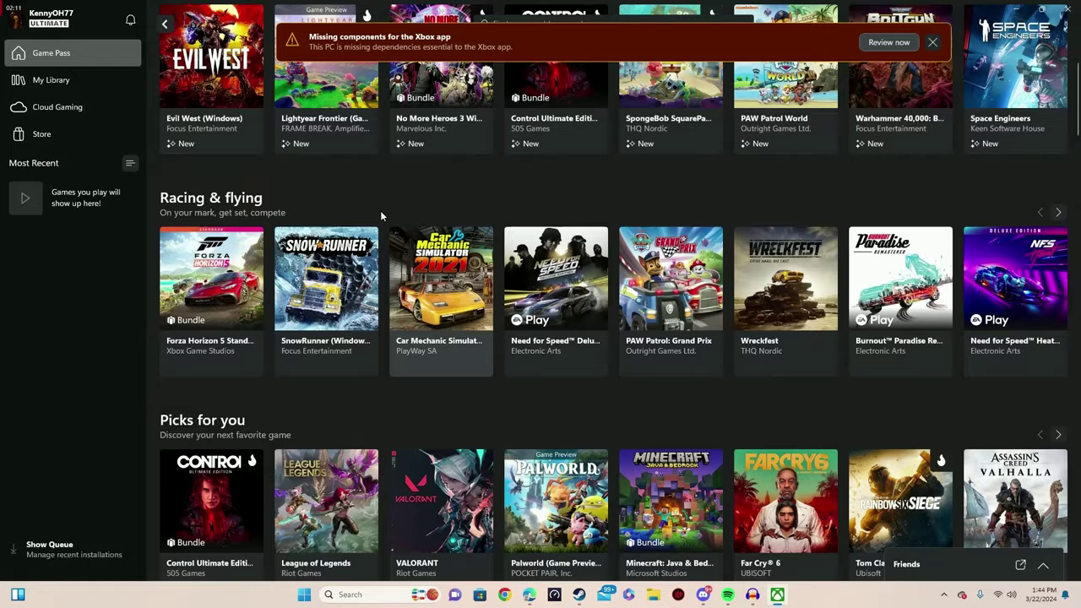
{"action": "scroll", "coordinate": [842, 314], "scroll_direction": "up", "scroll_amount": 2}
{"action": "scroll", "coordinate": [887, 338], "scroll_direction": "down", "scroll_amount": 5}
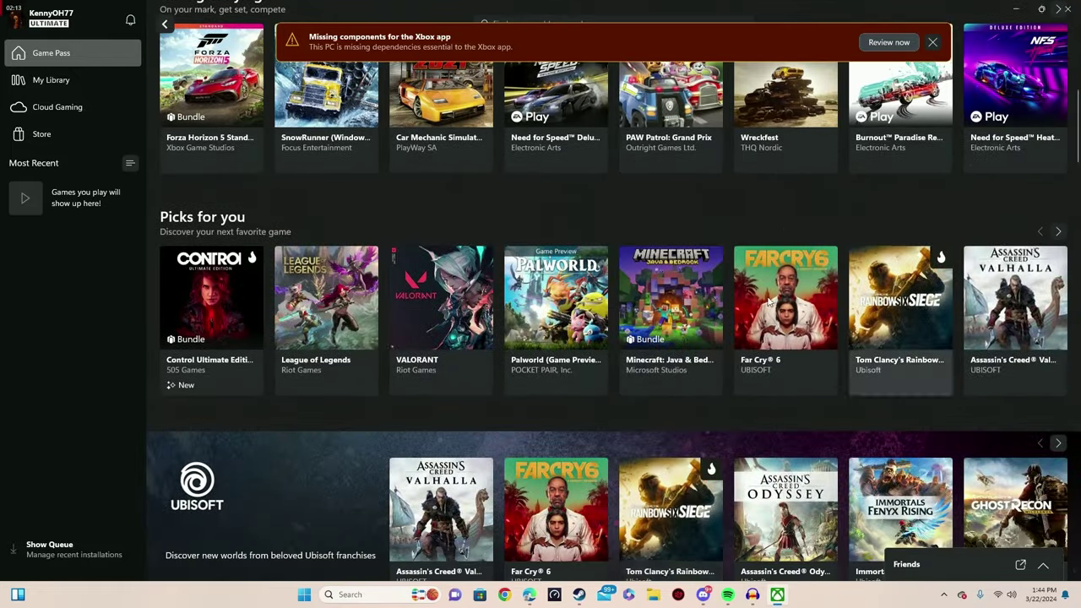
{"action": "scroll", "coordinate": [1040, 355], "scroll_direction": "down", "scroll_amount": 7}
{"action": "left_click", "coordinate": [51, 53]}
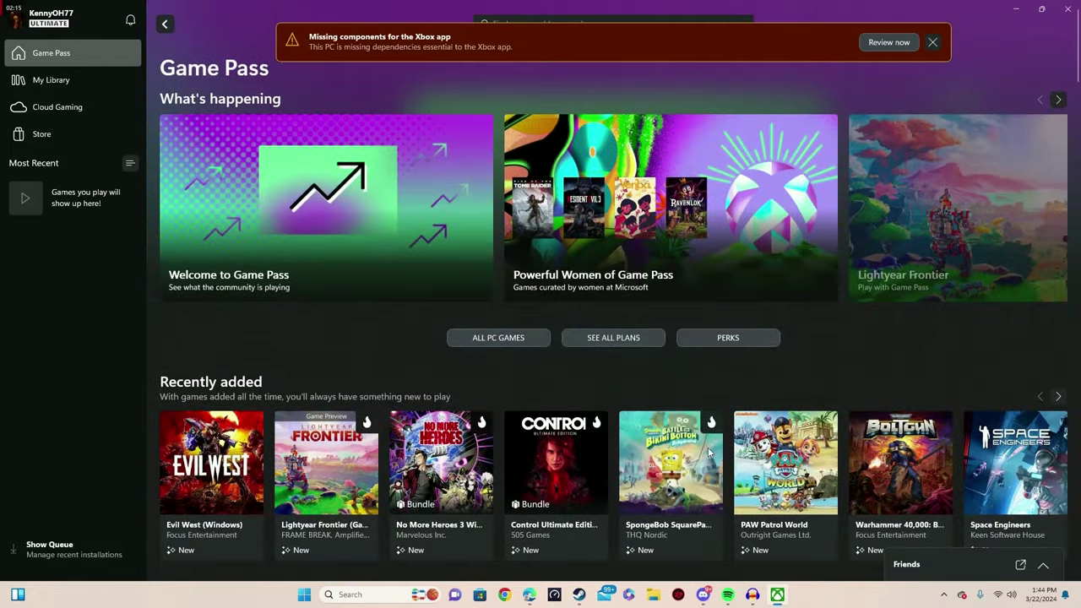
{"action": "left_click", "coordinate": [59, 111]}
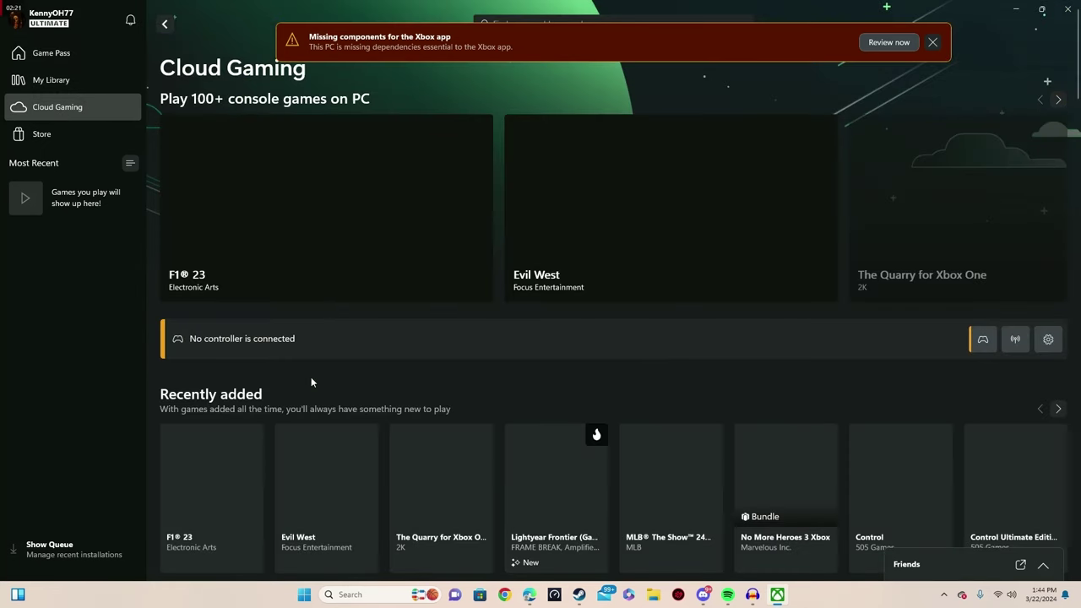
{"action": "scroll", "coordinate": [507, 405], "scroll_direction": "down", "scroll_amount": 2}
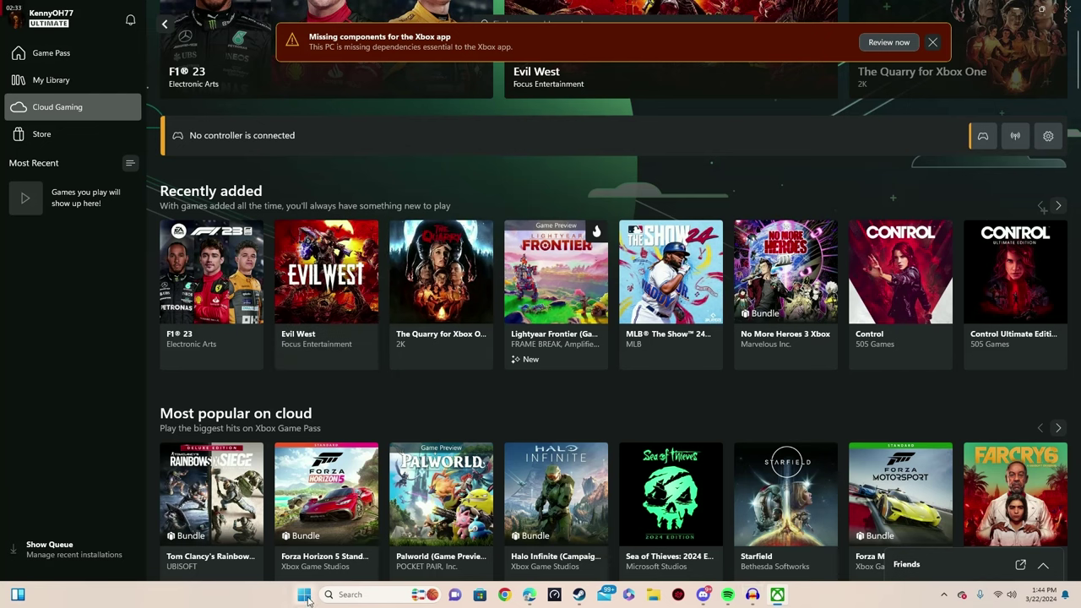
{"action": "mouse_move", "coordinate": [742, 597]}
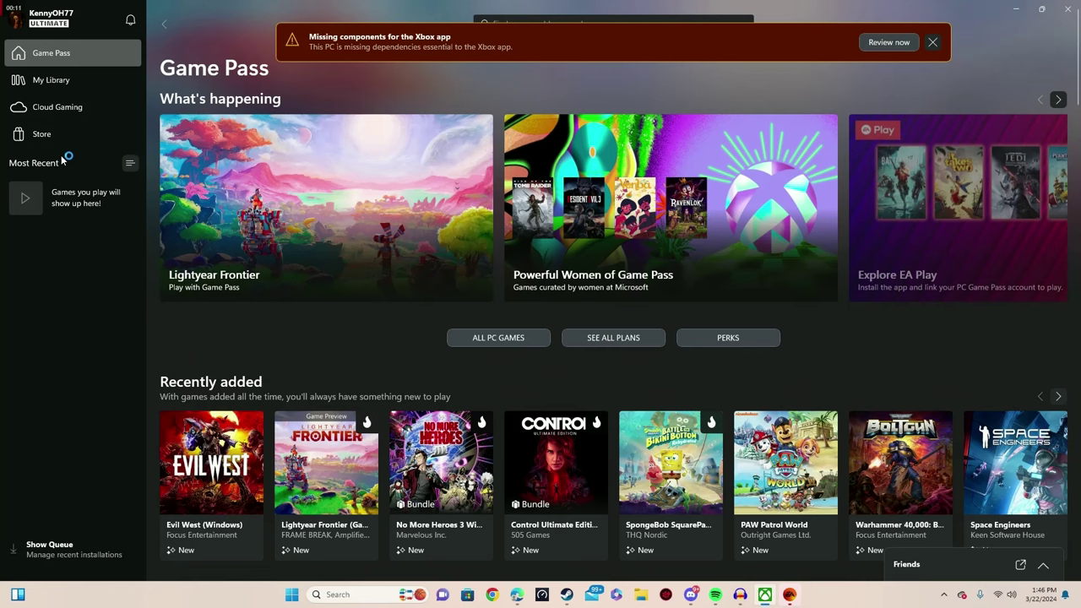
Find MLB The Show 24 under Cloud Gaming's Recently added and open its game page.
{"action": "left_click", "coordinate": [59, 109]}
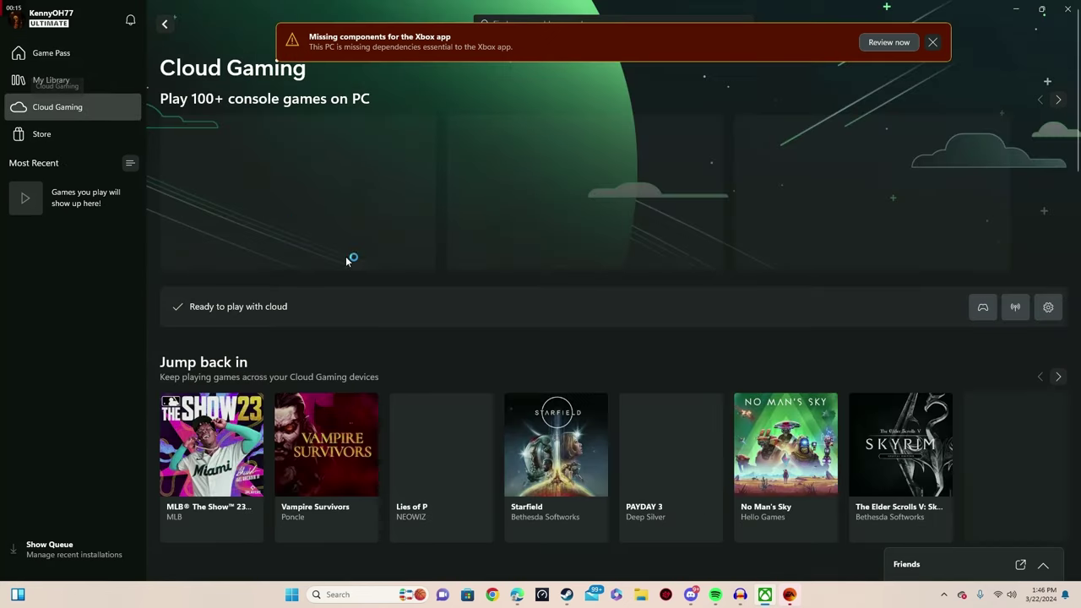
{"action": "scroll", "coordinate": [476, 340], "scroll_direction": "down", "scroll_amount": 2}
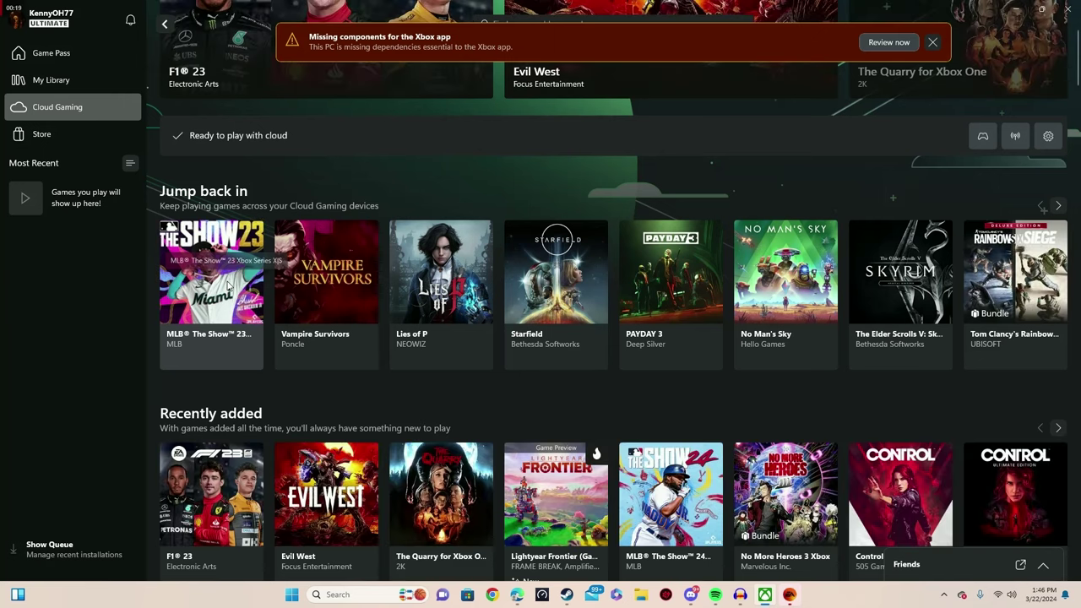
{"action": "scroll", "coordinate": [619, 390], "scroll_direction": "down", "scroll_amount": 2}
{"action": "scroll", "coordinate": [633, 346], "scroll_direction": "down", "scroll_amount": 1}
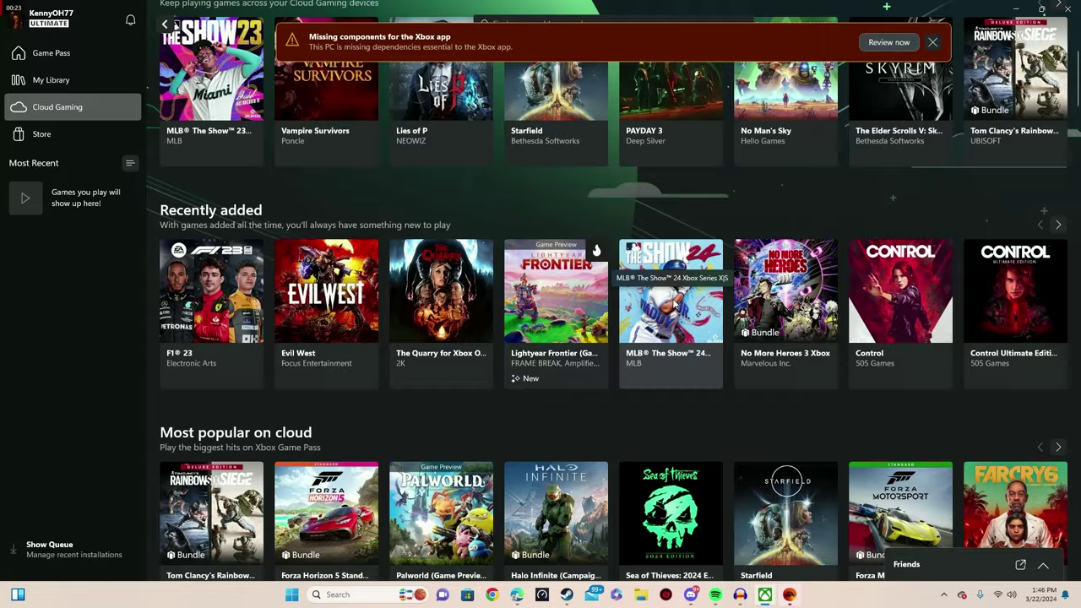
{"action": "left_click", "coordinate": [672, 295]}
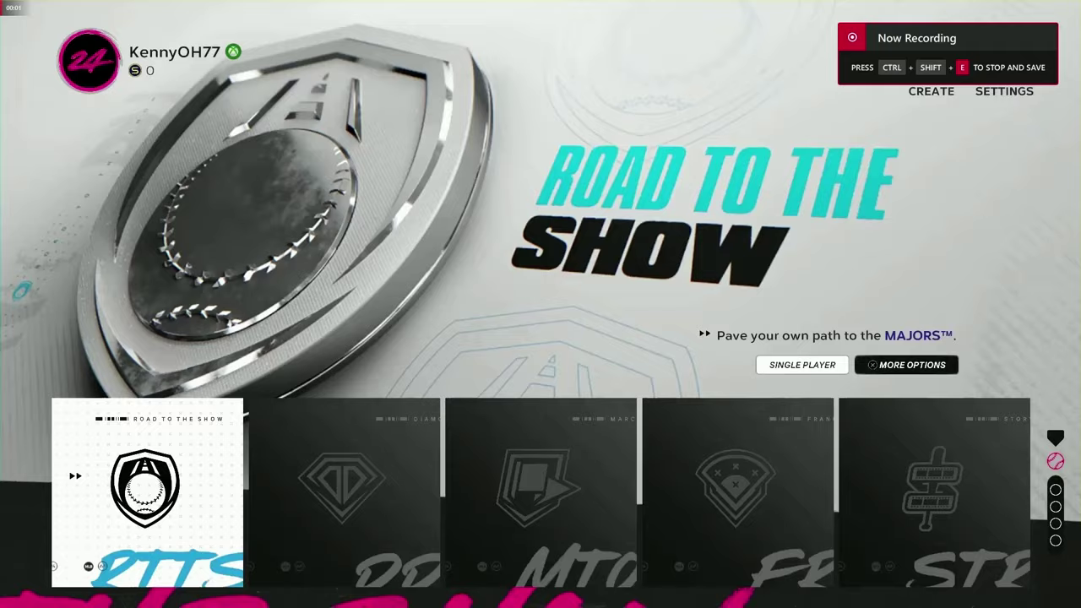
Browse MLB The Show 24 modes from Road to the Show to Storylines, ending on Diamond Dynasty.
{"action": "left_click", "coordinate": [344, 492]}
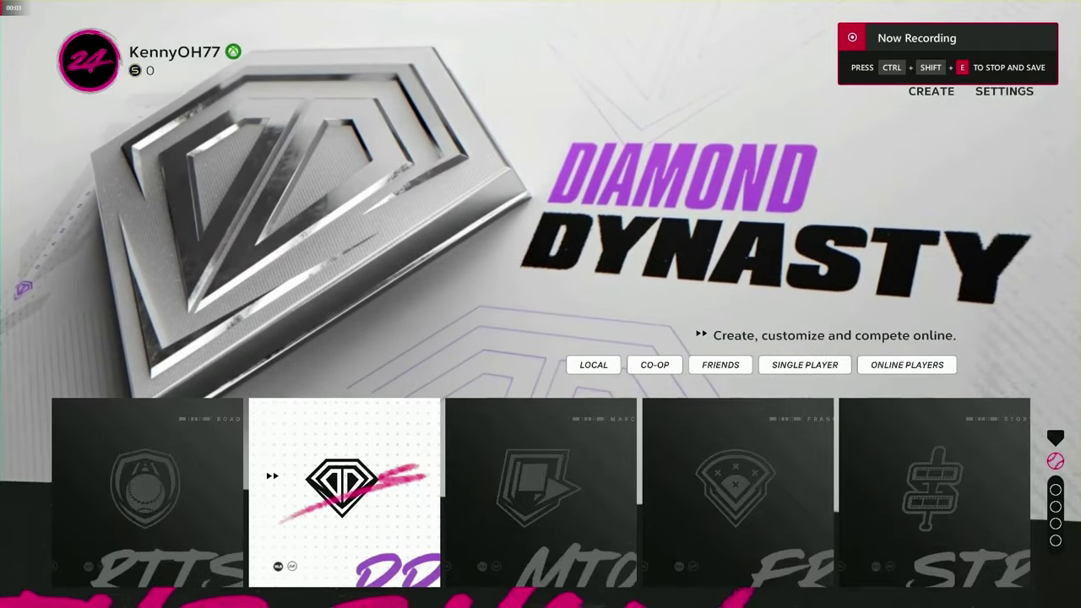
{"action": "left_click", "coordinate": [147, 493]}
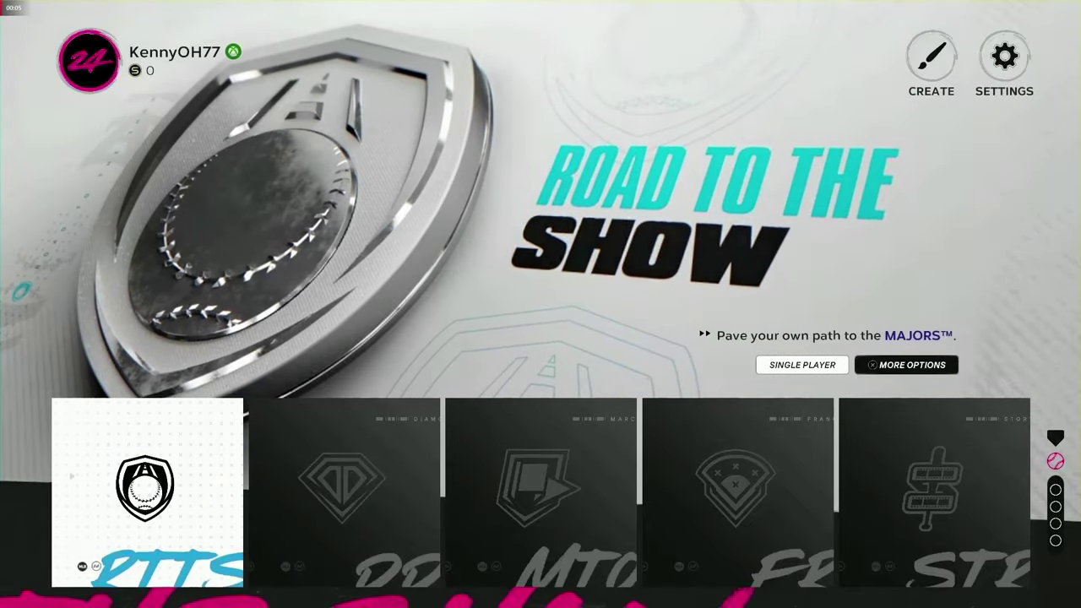
{"action": "key", "text": "Right"}
{"action": "key", "text": "Right"}
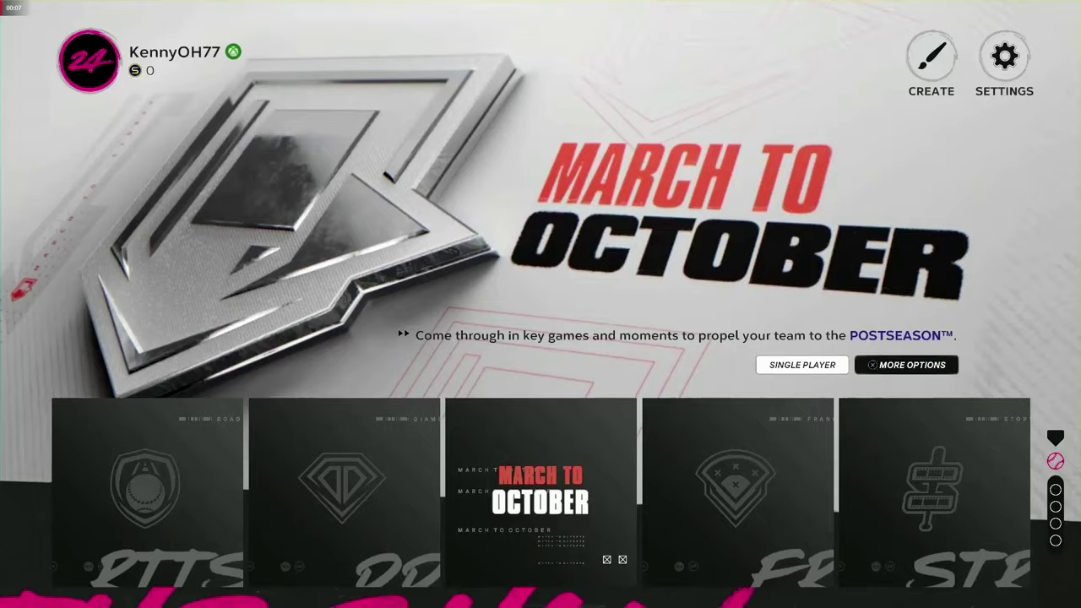
{"action": "key", "text": "Right"}
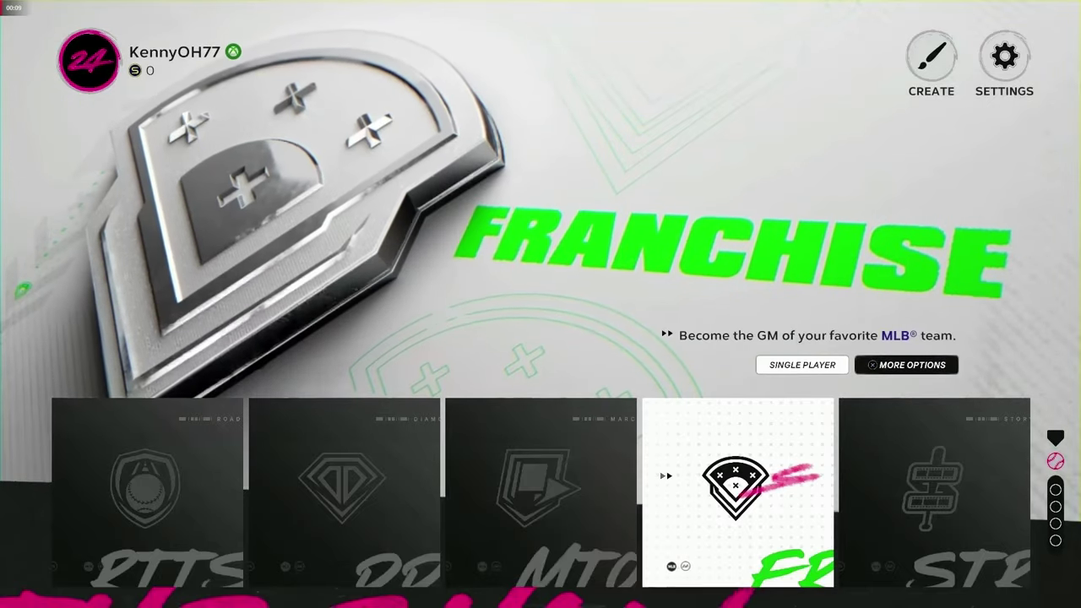
{"action": "key", "text": "Right"}
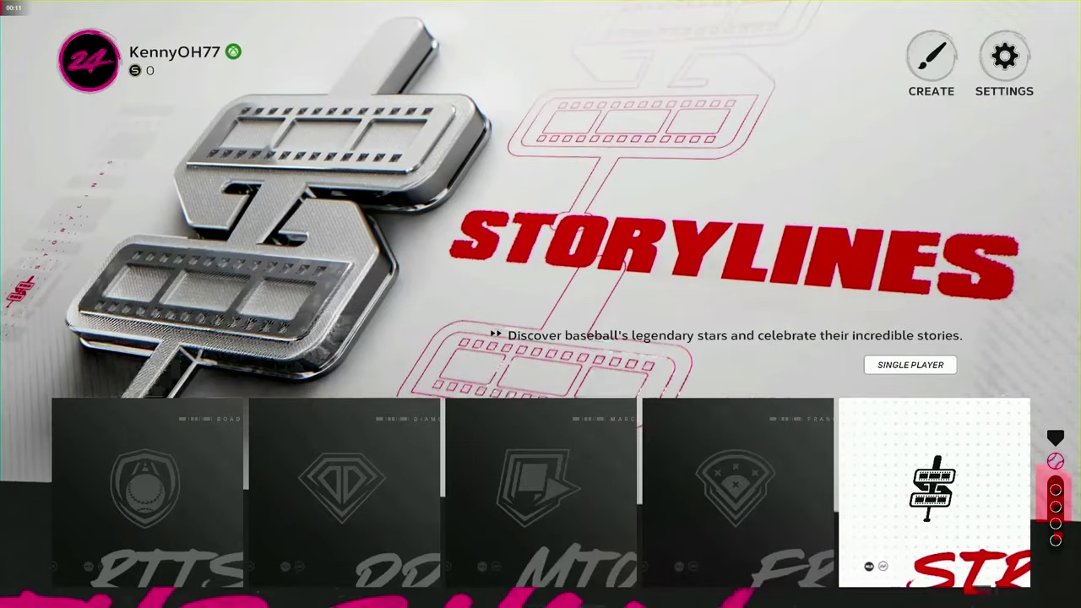
{"action": "key", "text": "Left"}
{"action": "key", "text": "Left"}
{"action": "key", "text": "Left"}
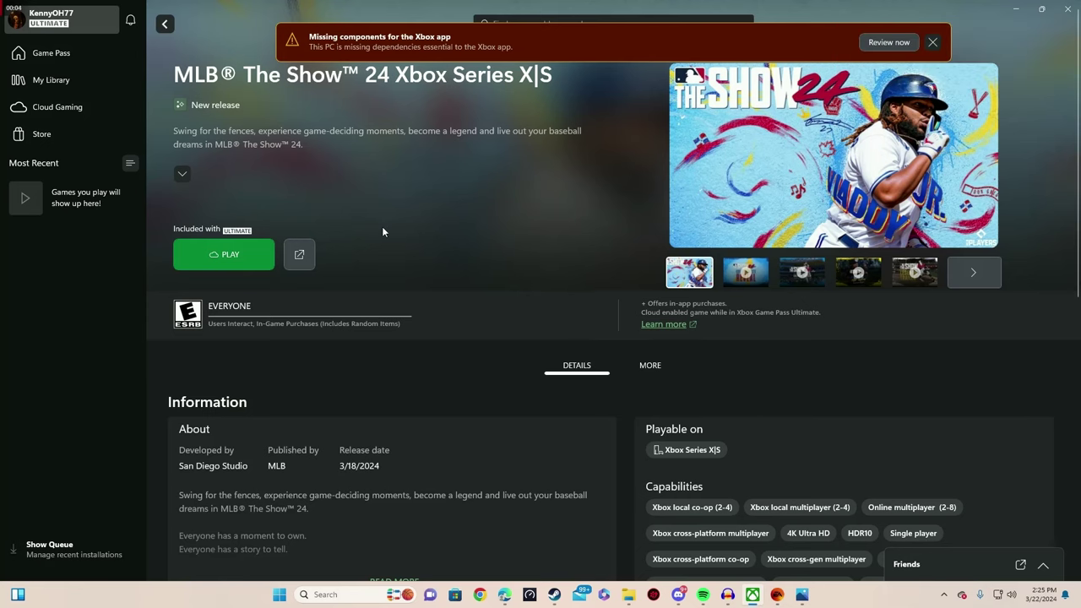
Scroll the MLB The Show 24 page through Information, Achievements and From the developer, then back up.
{"action": "scroll", "coordinate": [383, 230], "scroll_direction": "down", "scroll_amount": 3}
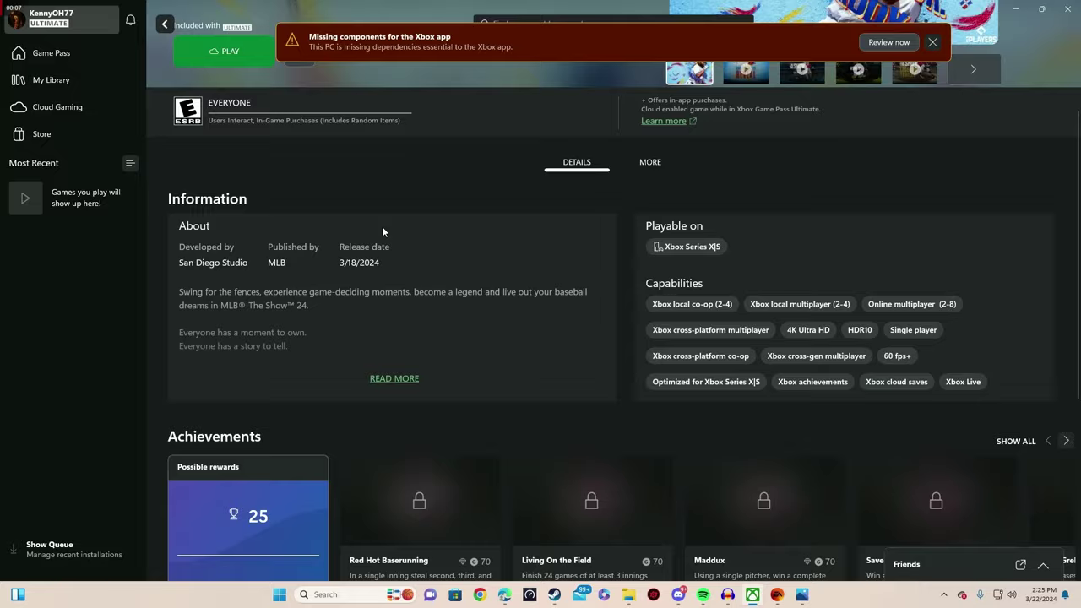
{"action": "scroll", "coordinate": [382, 230], "scroll_direction": "down", "scroll_amount": 5}
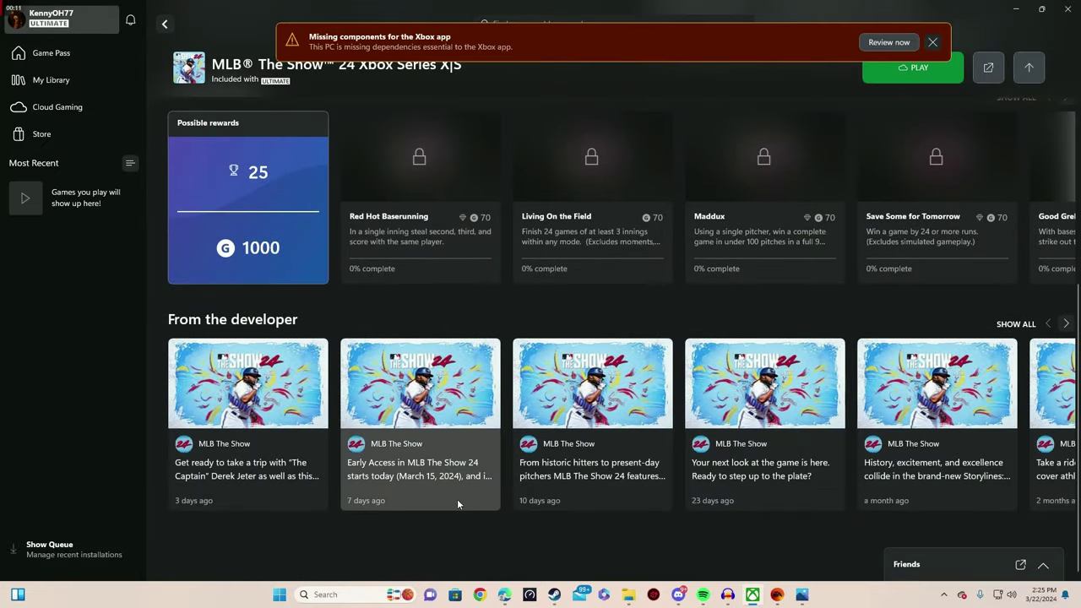
{"action": "scroll", "coordinate": [456, 506], "scroll_direction": "up", "scroll_amount": 5}
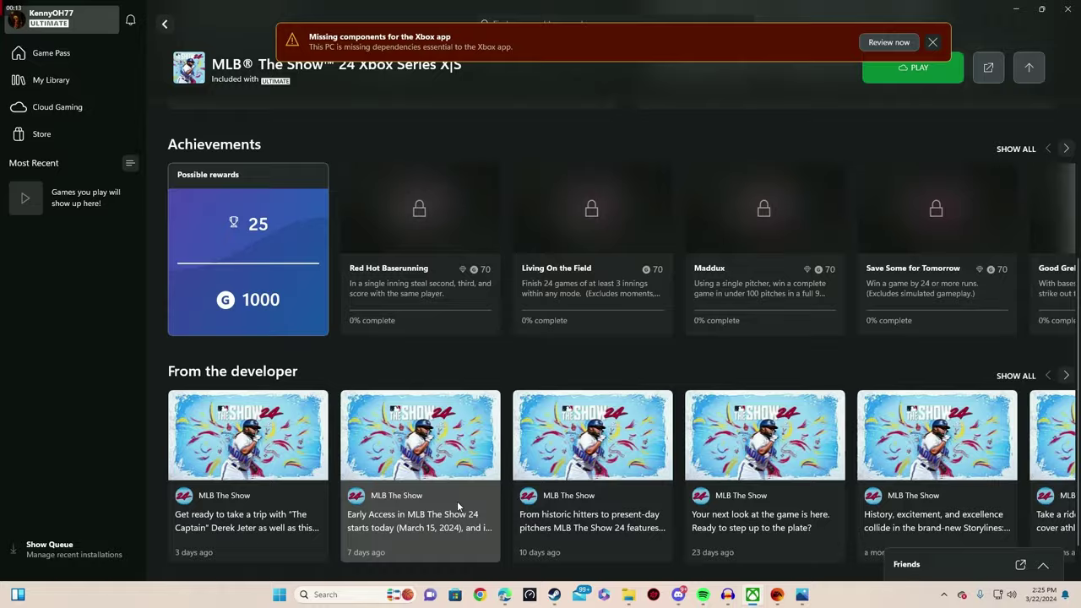
{"action": "scroll", "coordinate": [459, 506], "scroll_direction": "up", "scroll_amount": 2}
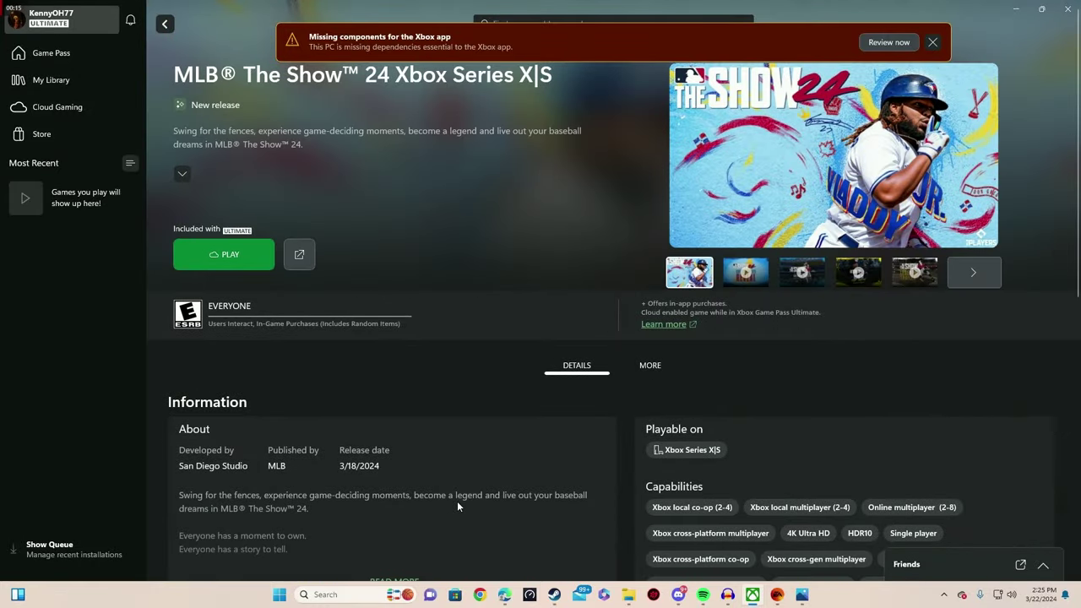
{"action": "scroll", "coordinate": [458, 506], "scroll_direction": "down", "scroll_amount": 3}
{"action": "scroll", "coordinate": [458, 506], "scroll_direction": "up", "scroll_amount": 3}
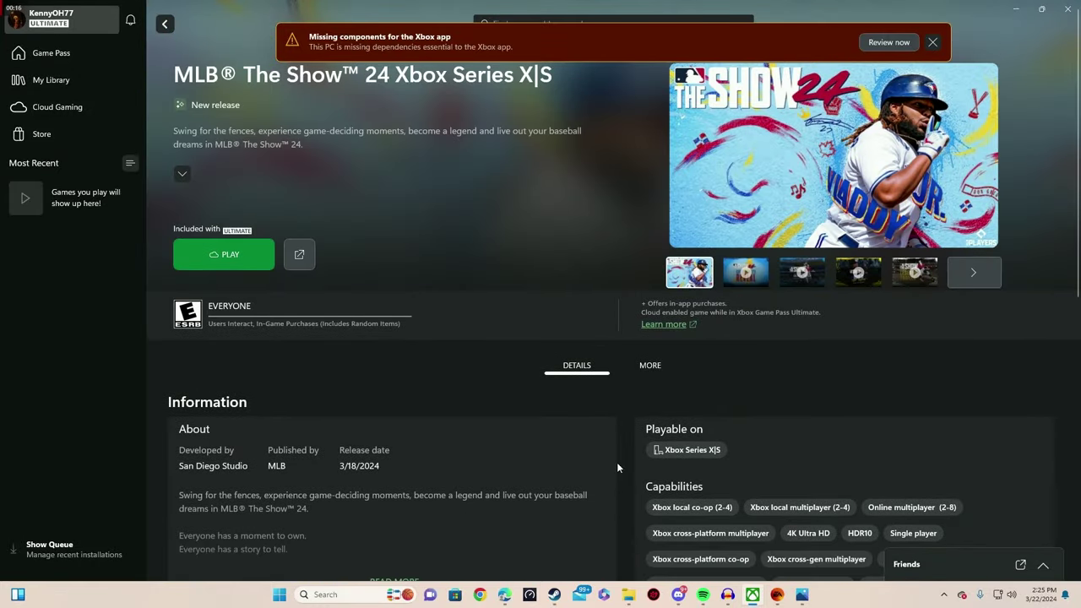